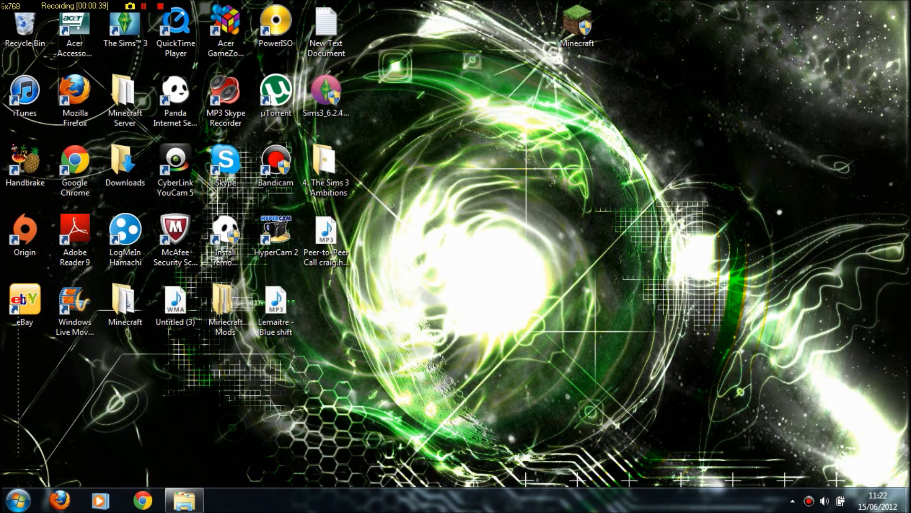
click(18, 499)
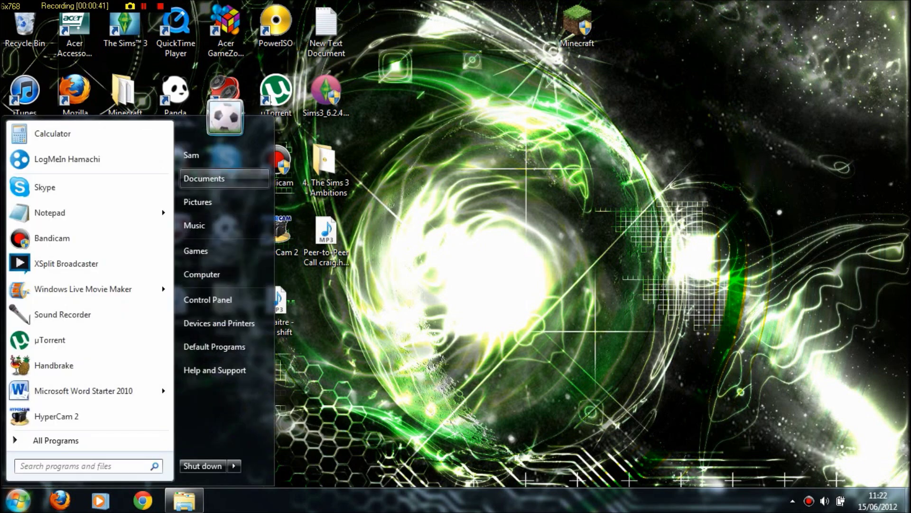
click(204, 178)
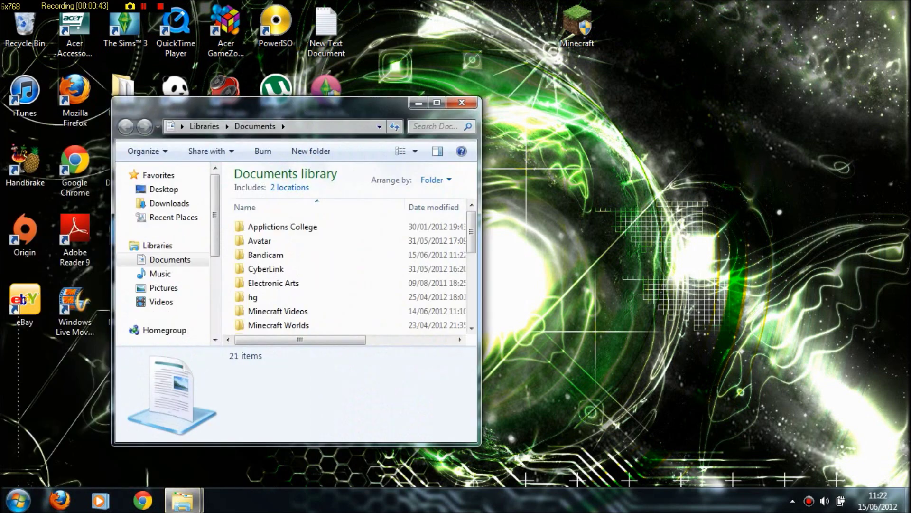
scroll(304, 240, down, 1)
scroll(294, 243, up, 1)
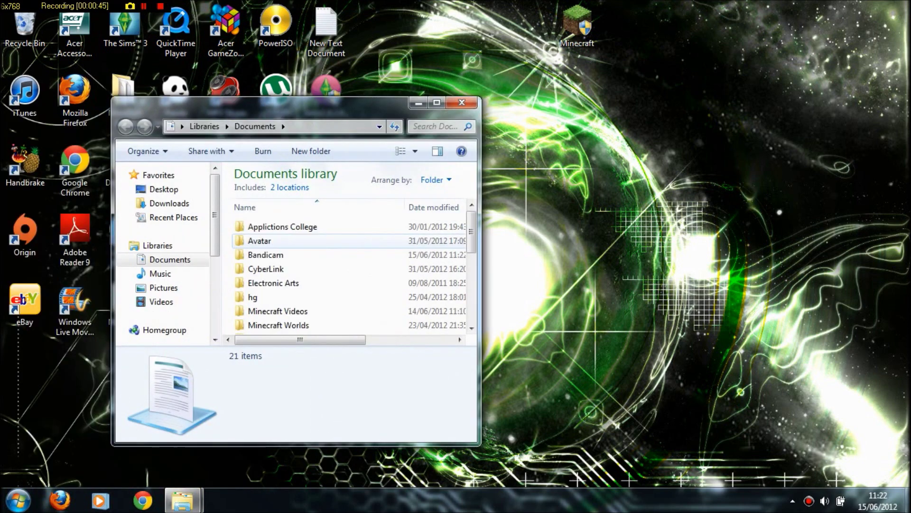
click(460, 102)
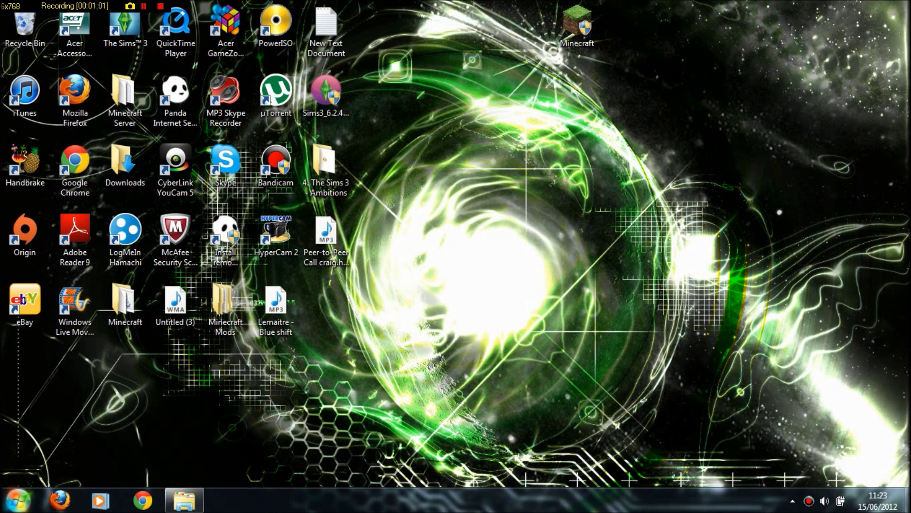
Step: Open the Minecraft launcher to view its login screen, and close it again
key(super)
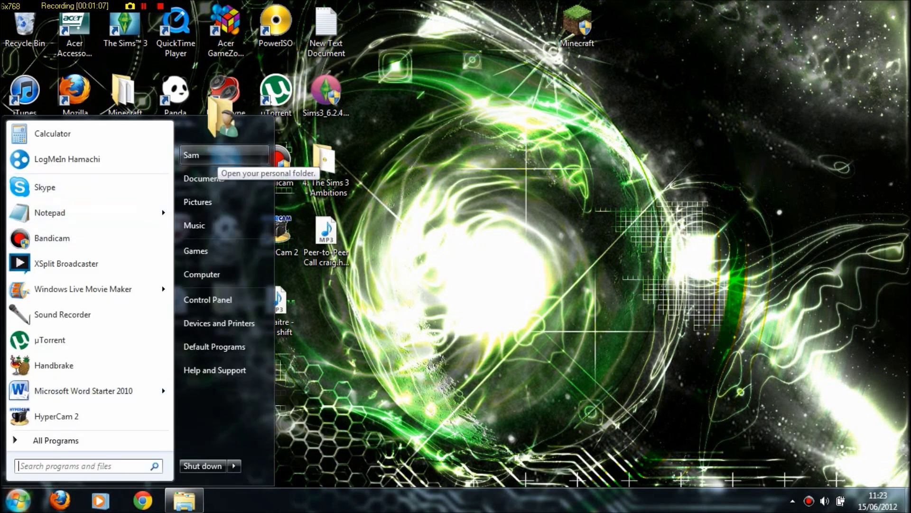
click(577, 26)
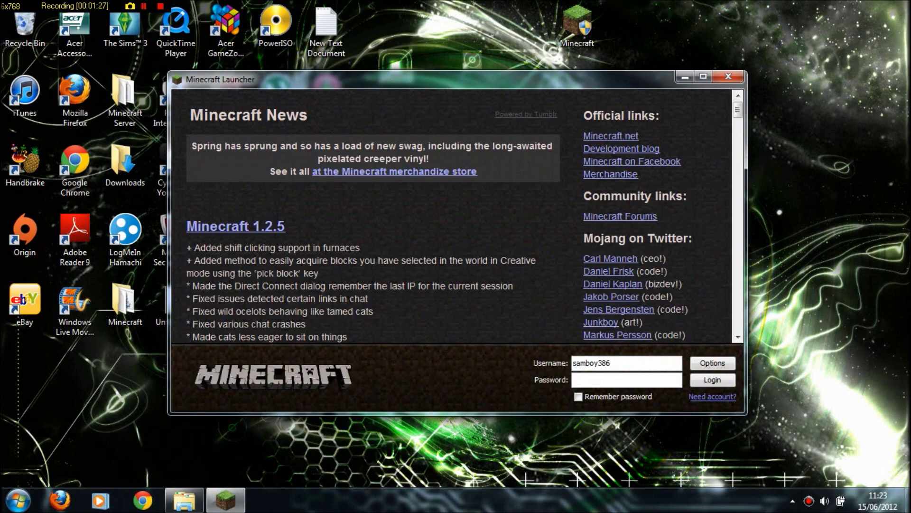
click(728, 76)
click(18, 500)
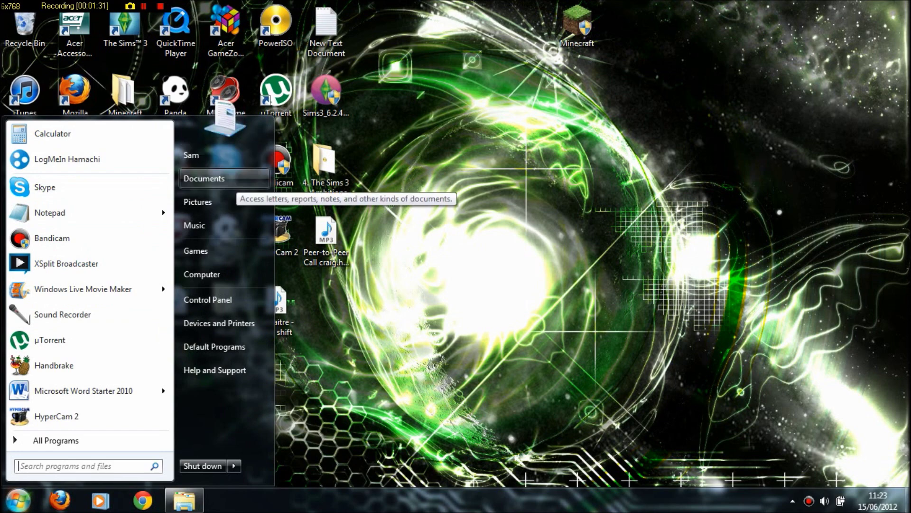
click(204, 178)
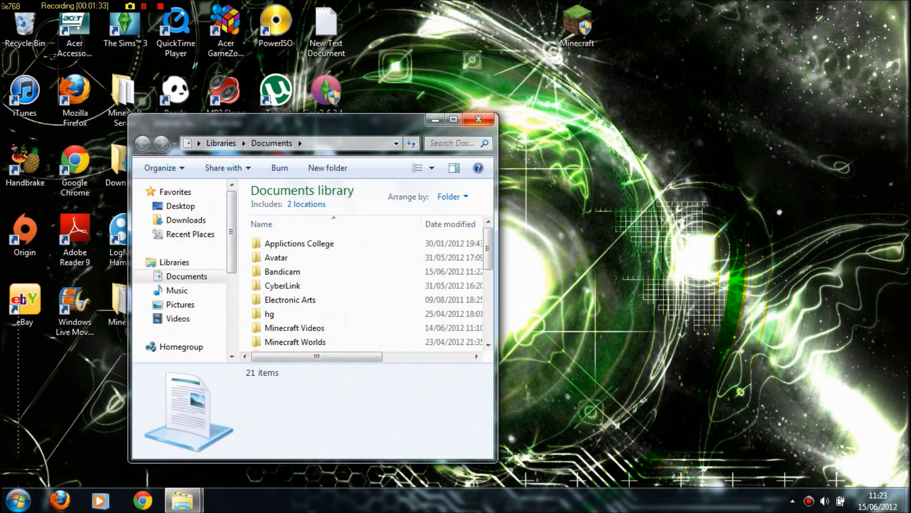
click(478, 119)
Step: Open the computer's system properties full screen, check whether Windows is 32-bit or 64-bit, and close them
click(18, 500)
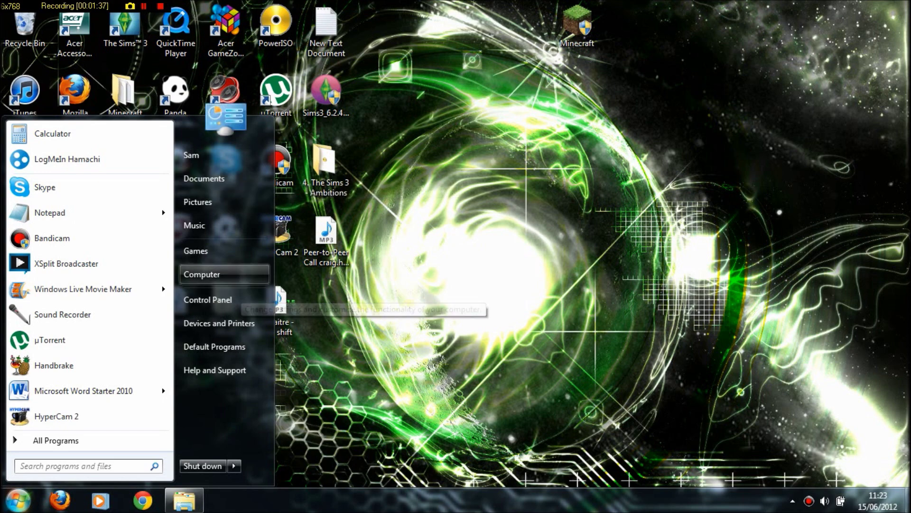
right_click(234, 279)
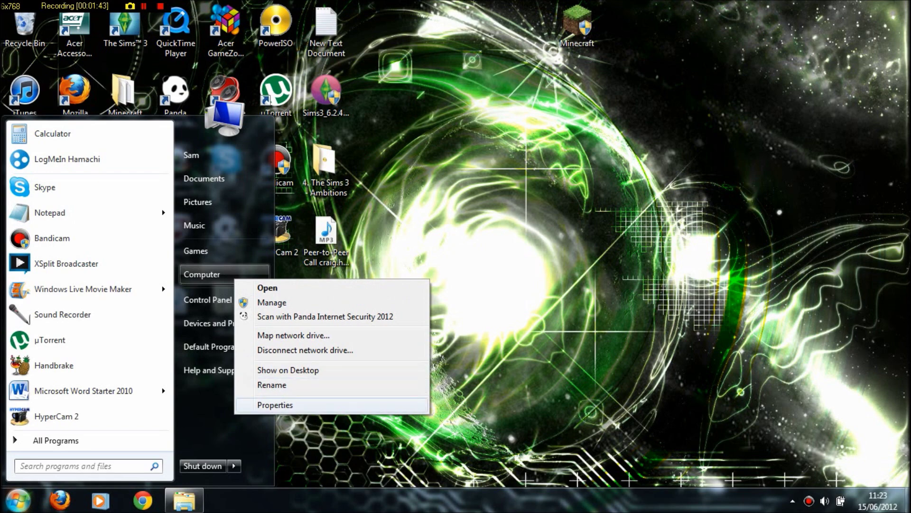
click(275, 405)
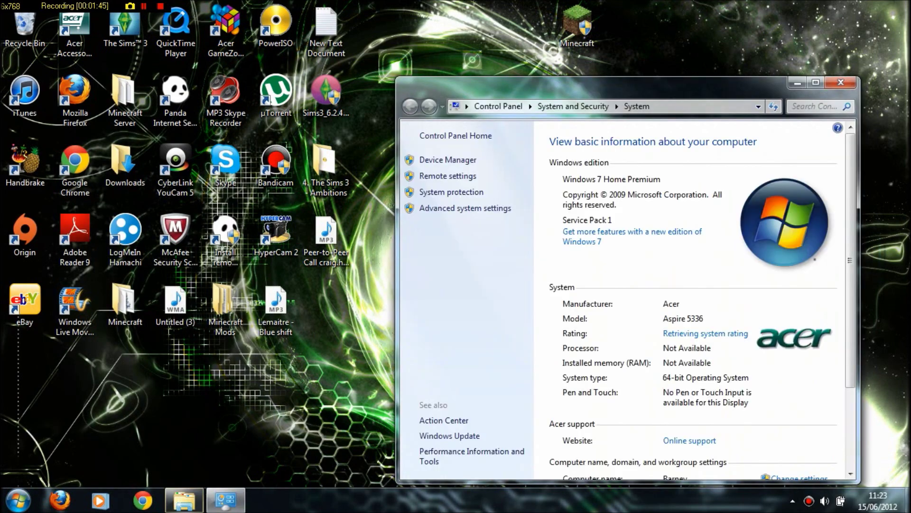
drag(602, 89, 392, 21)
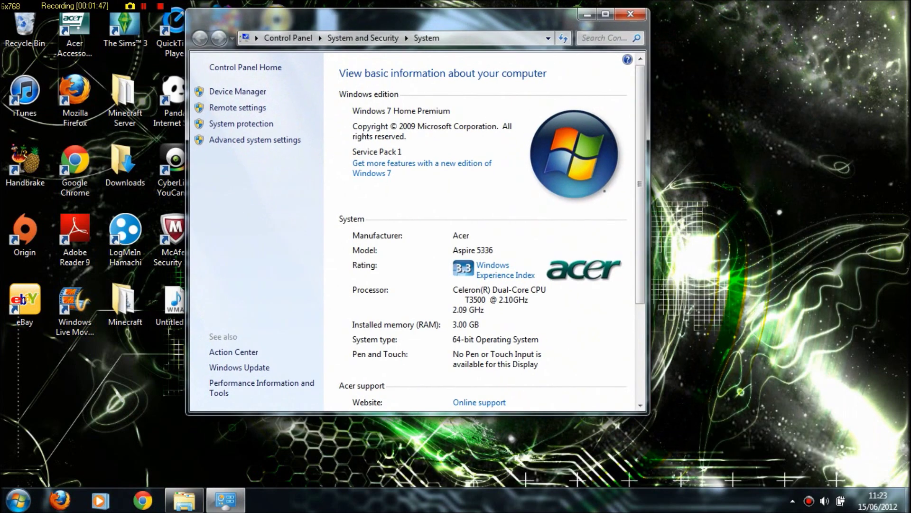
click(606, 15)
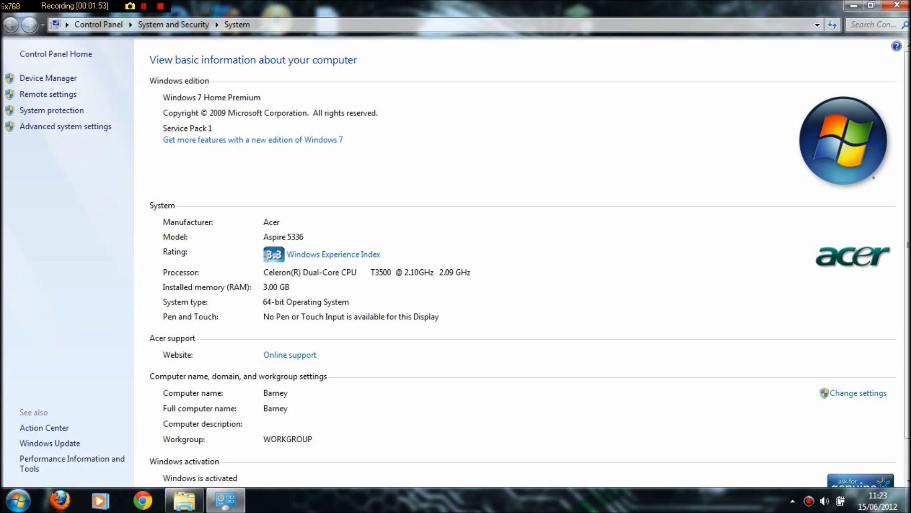
click(896, 5)
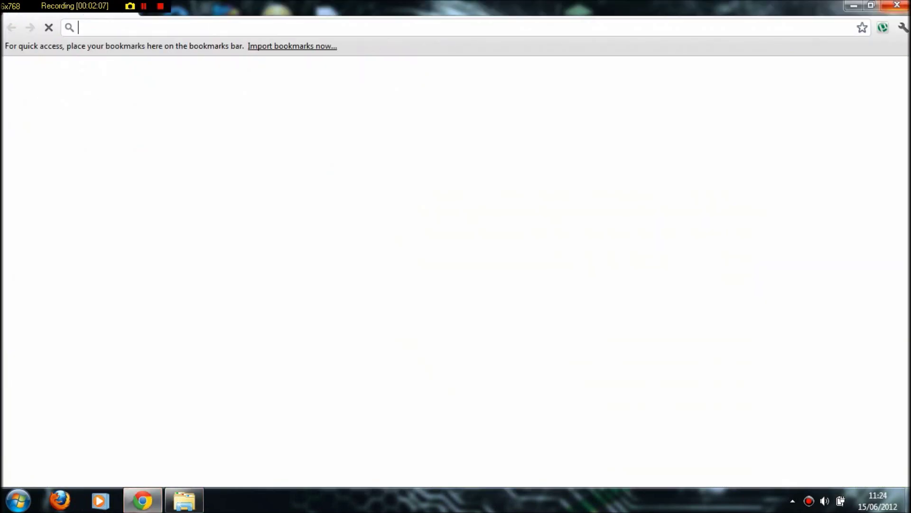
Step: In Firefox, search Google for "java 64 bit download" and open the java.com article on choosing a download for 64-bit Windows
click(894, 6)
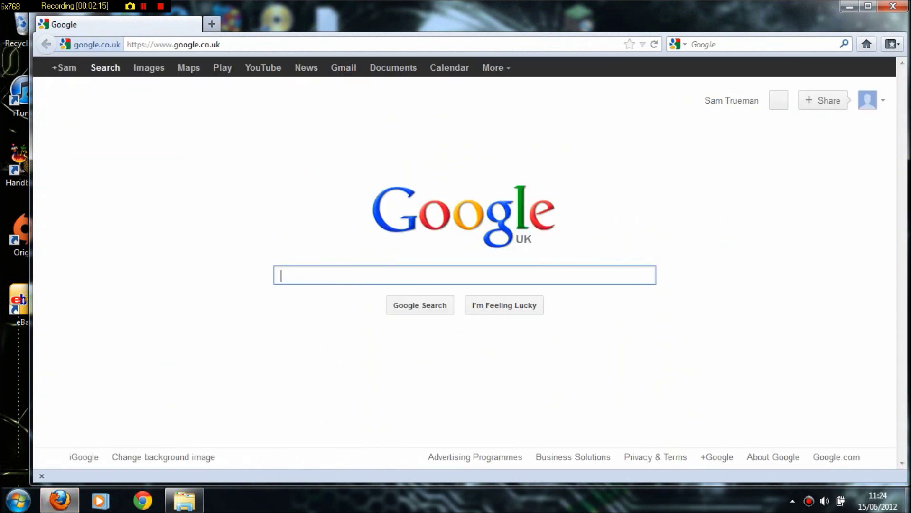
text(jav)
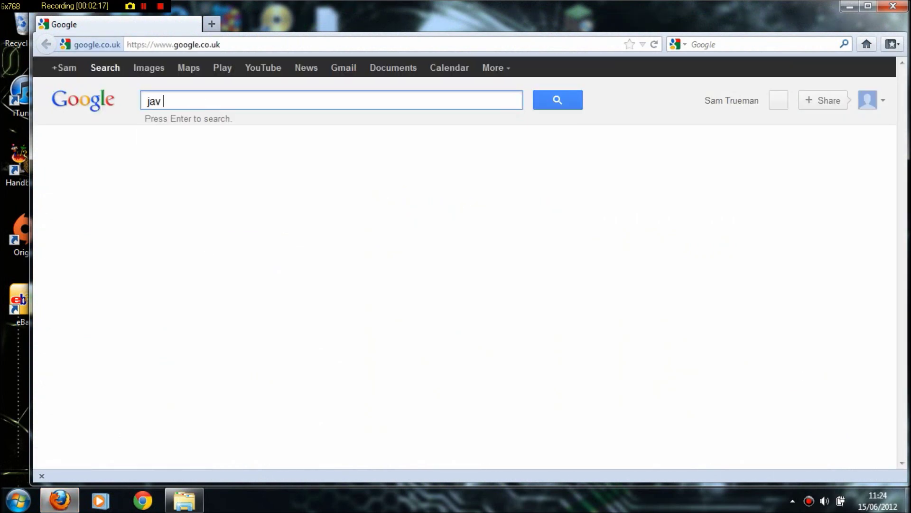
text(a)
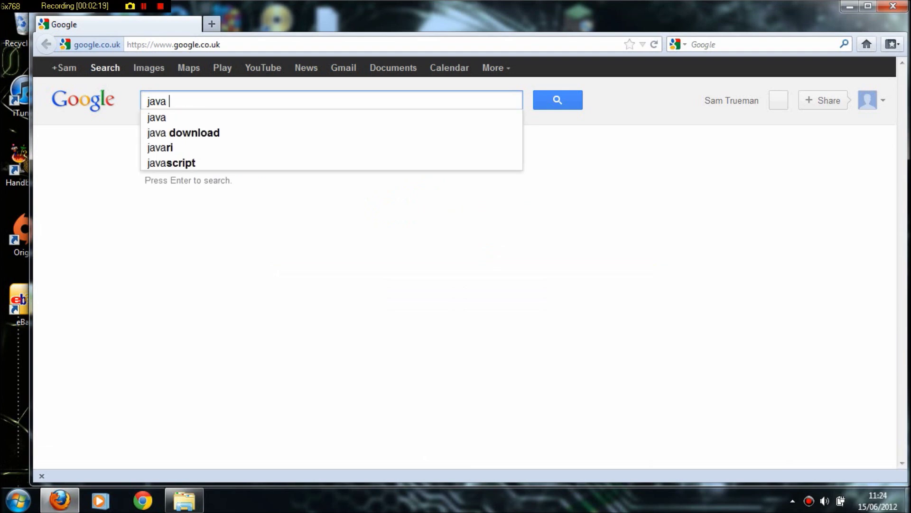
text( 64 bit download)
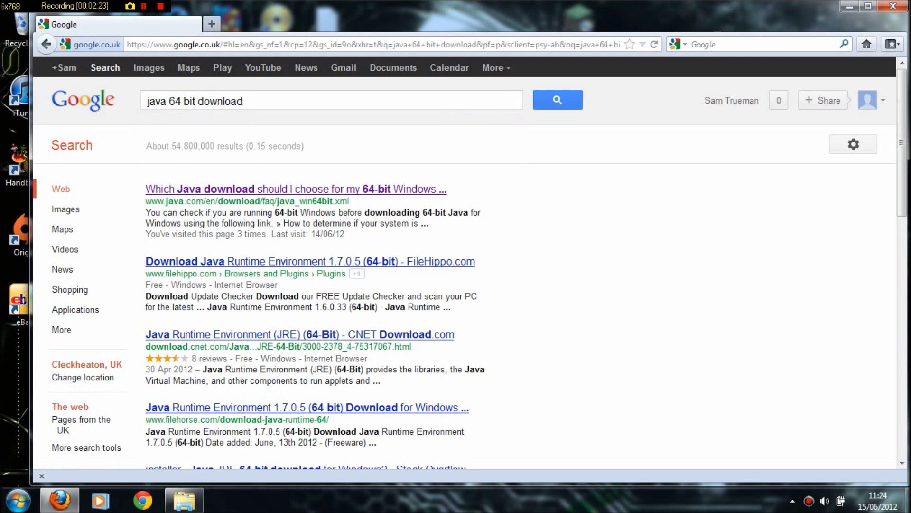
key(Return)
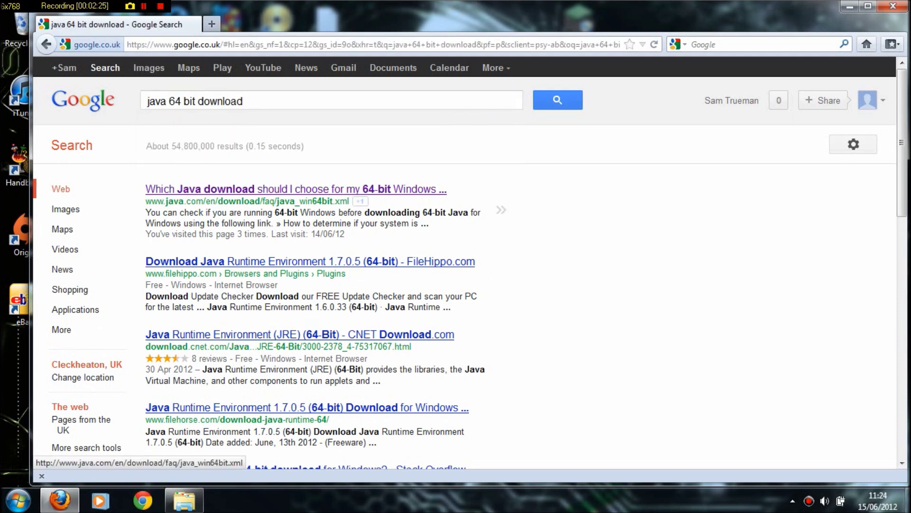
click(357, 192)
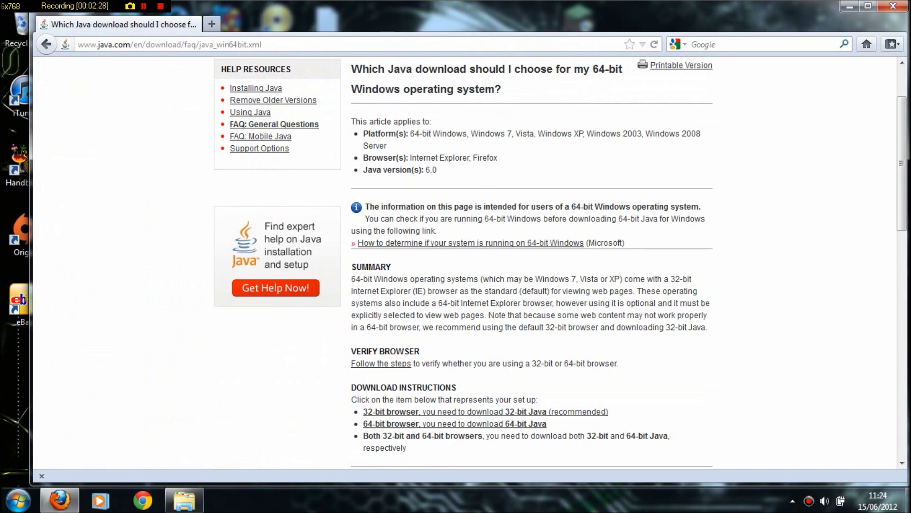
Step: Follow the article's 64-bit browser instructions and open the 64-bit manual download page on java.com
scroll(451, 347, down, 3)
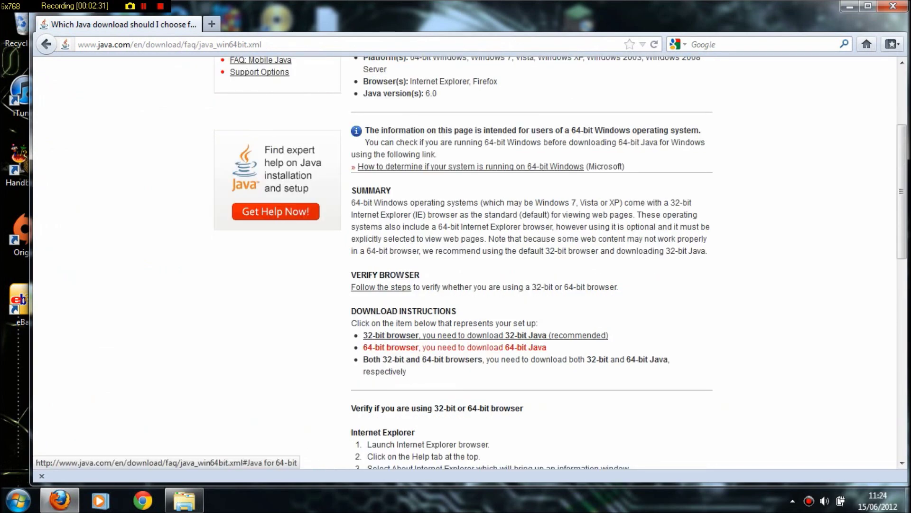
click(451, 347)
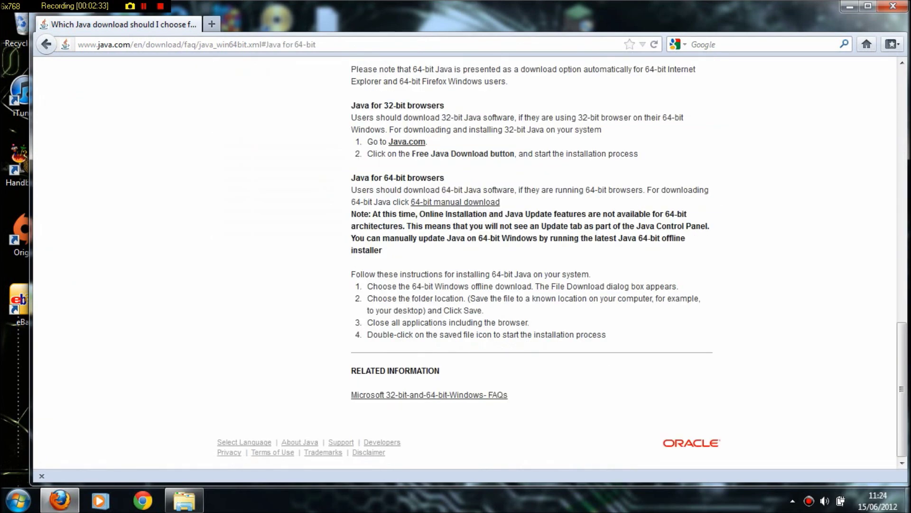
scroll(532, 261, up, 6)
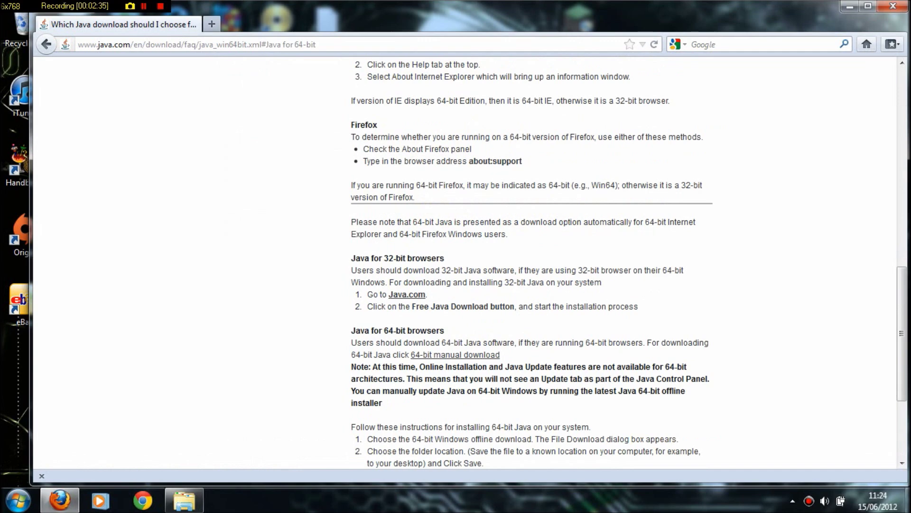
scroll(455, 278, down, 3)
click(455, 278)
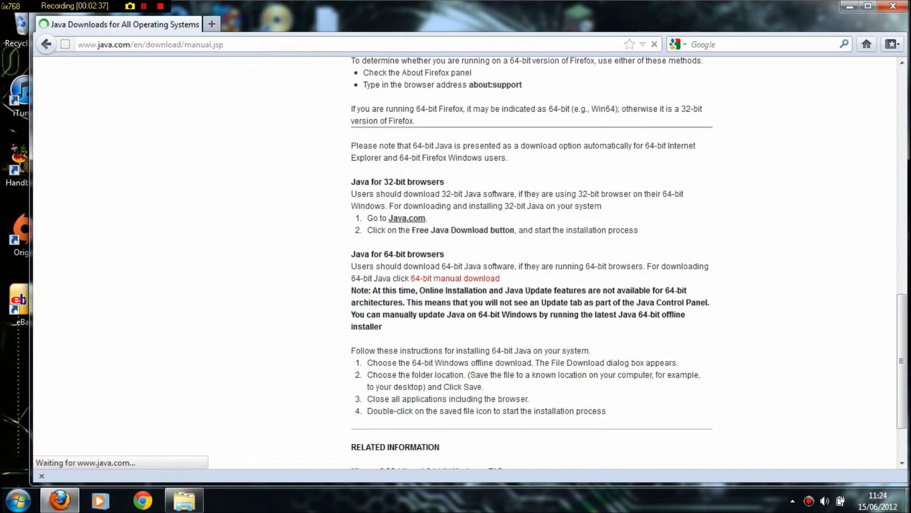
scroll(412, 281, up, 3)
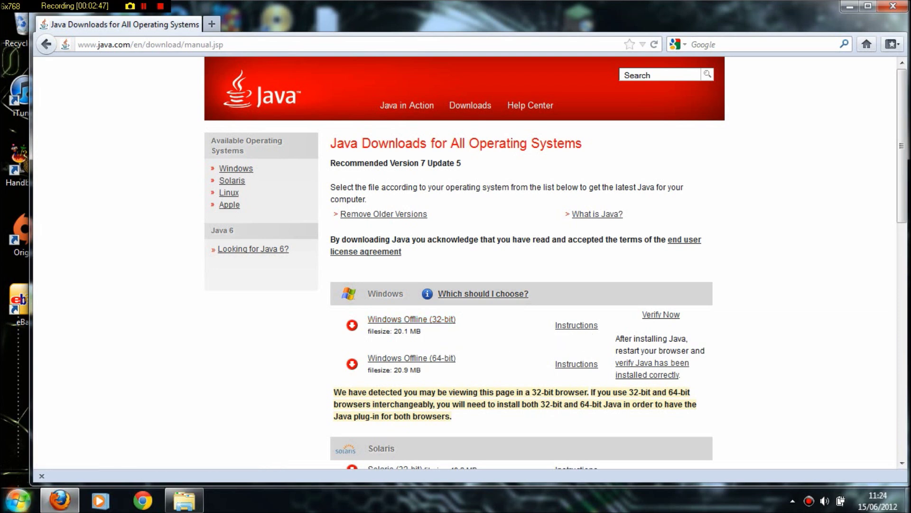
Step: Recheck the system type in the computer's properties to decide which Java download applies, and return to the download page
click(18, 499)
right_click(209, 280)
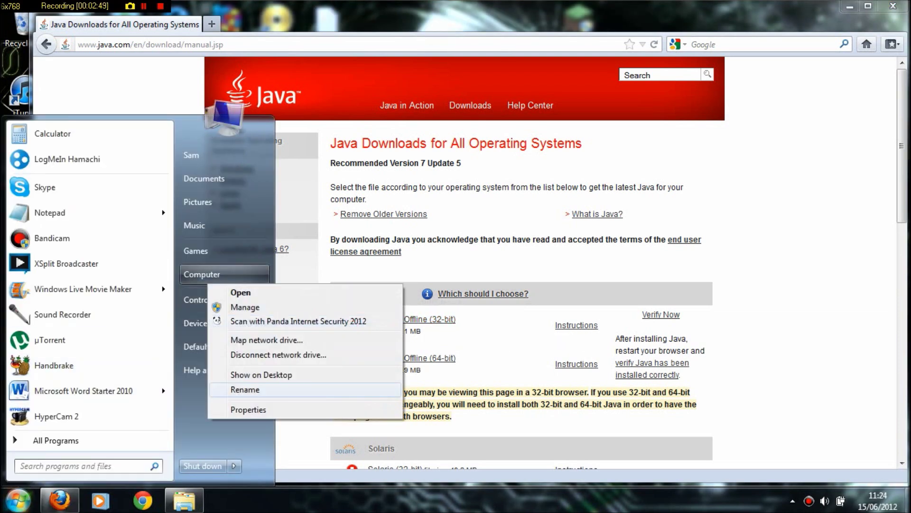
click(248, 409)
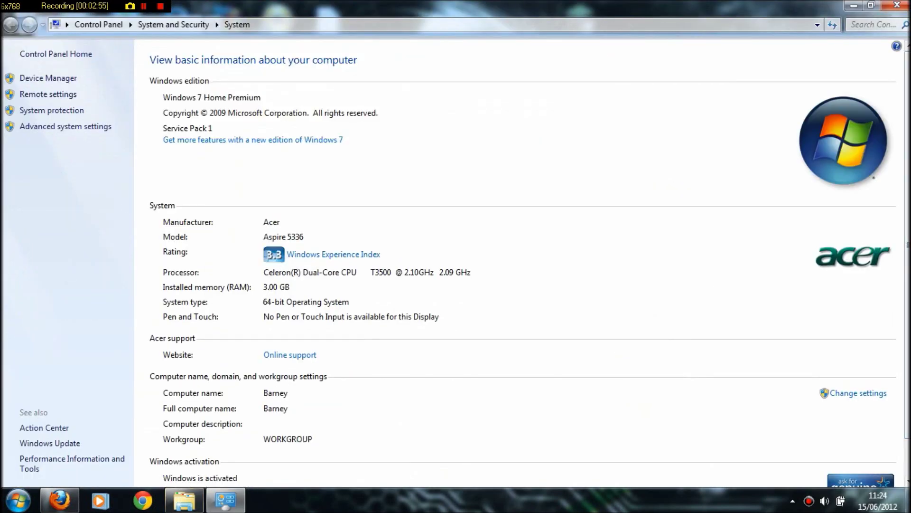
click(896, 5)
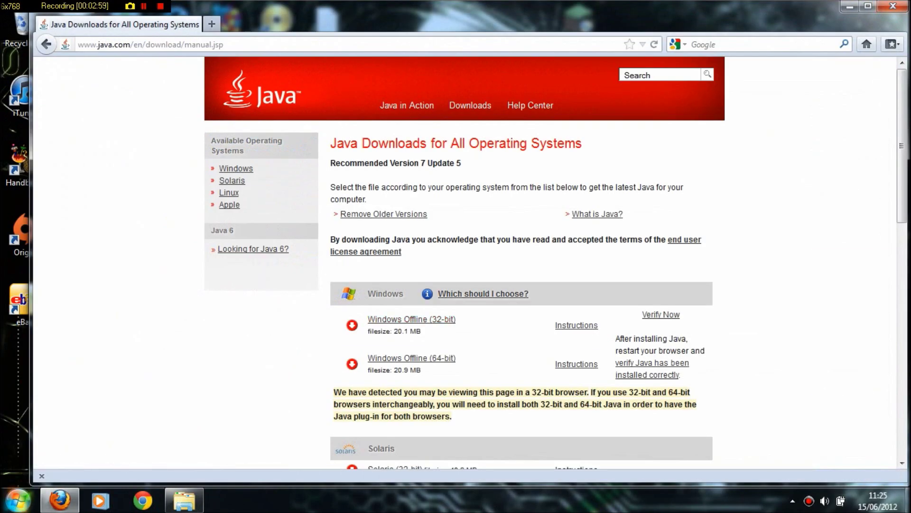
key(super)
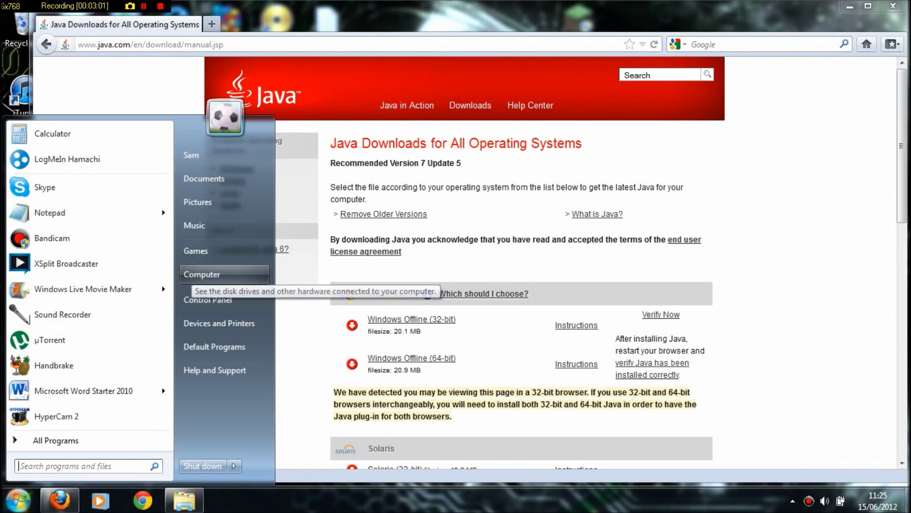
click(235, 299)
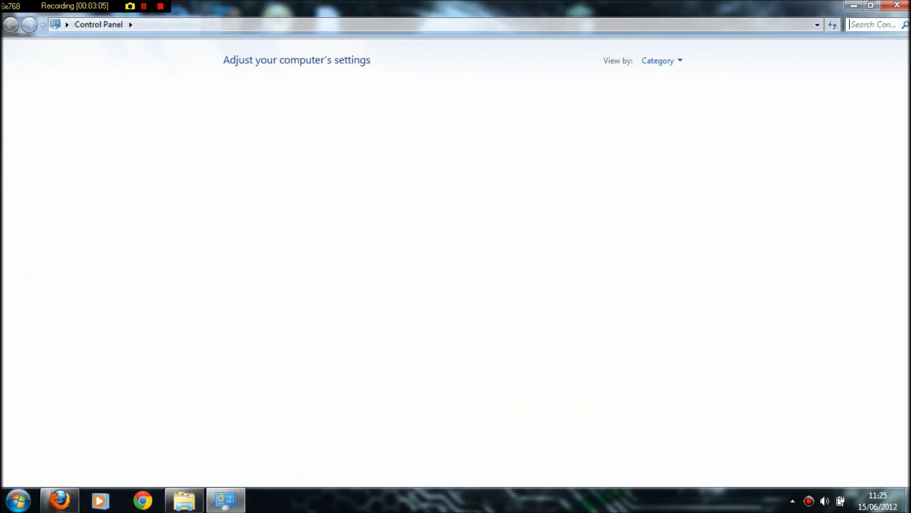
click(891, 7)
Step: Open the Control Panel, search it for "Java", clear the search, and open the Programs category
click(18, 499)
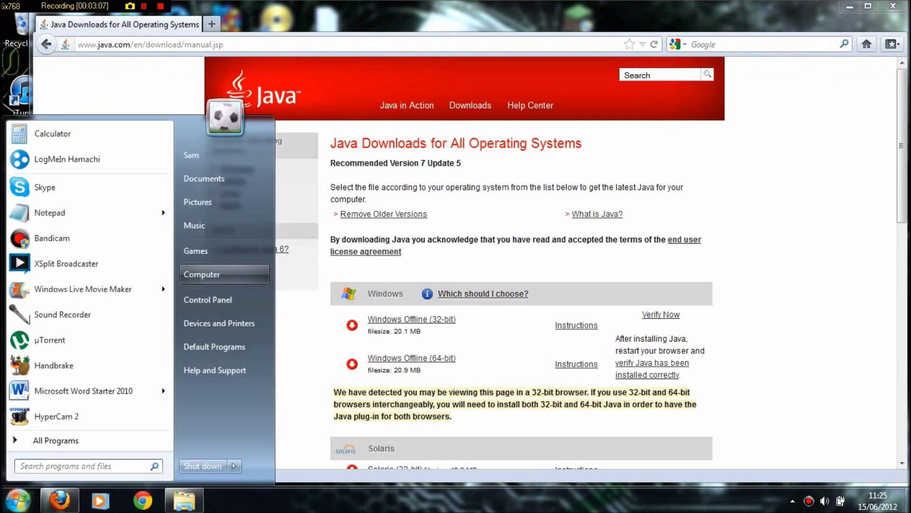
click(225, 299)
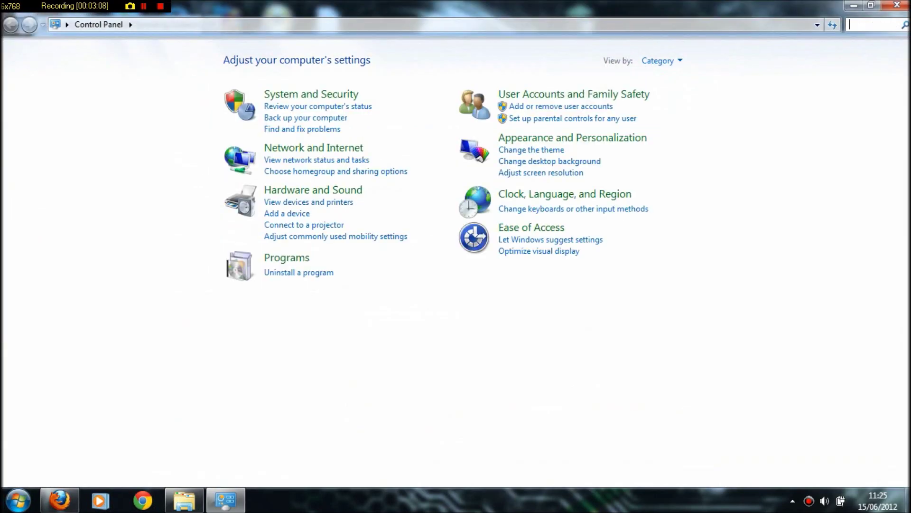
text(Java)
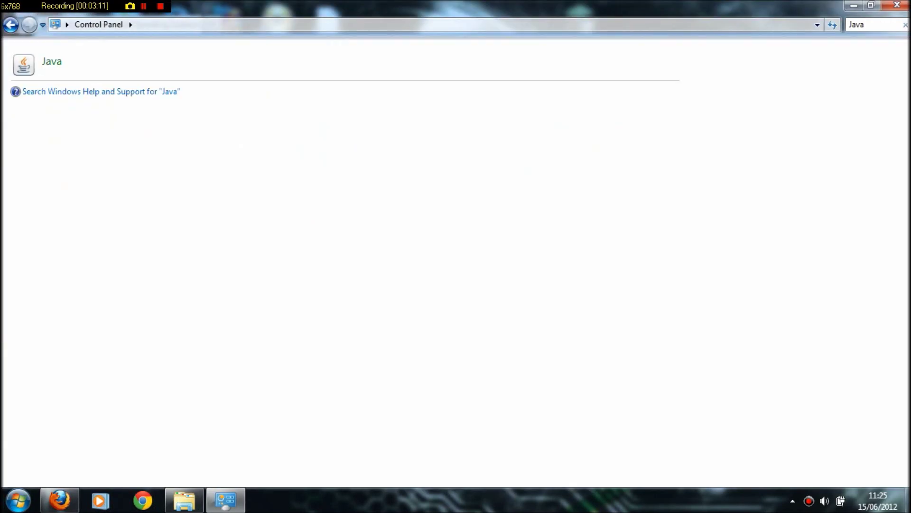
key(BackSpace)
key(BackSpace)
key(BackSpace)
key(BackSpace)
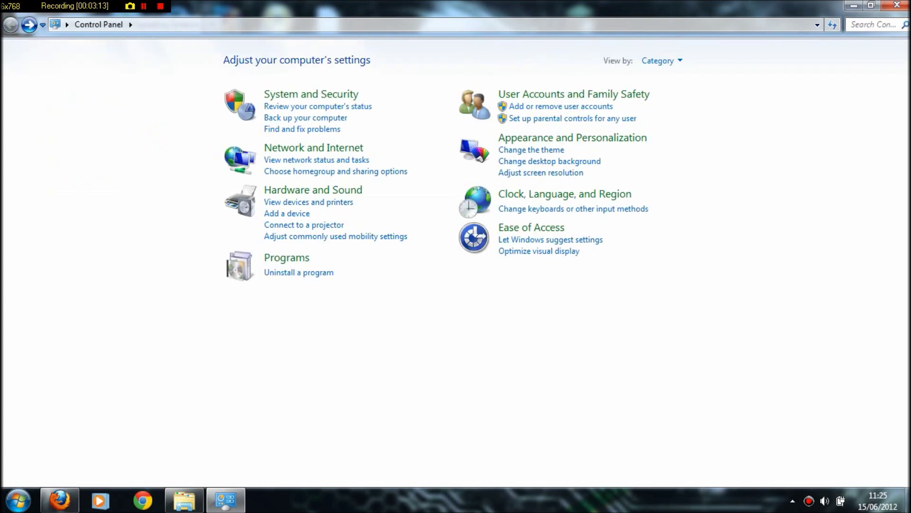
click(286, 258)
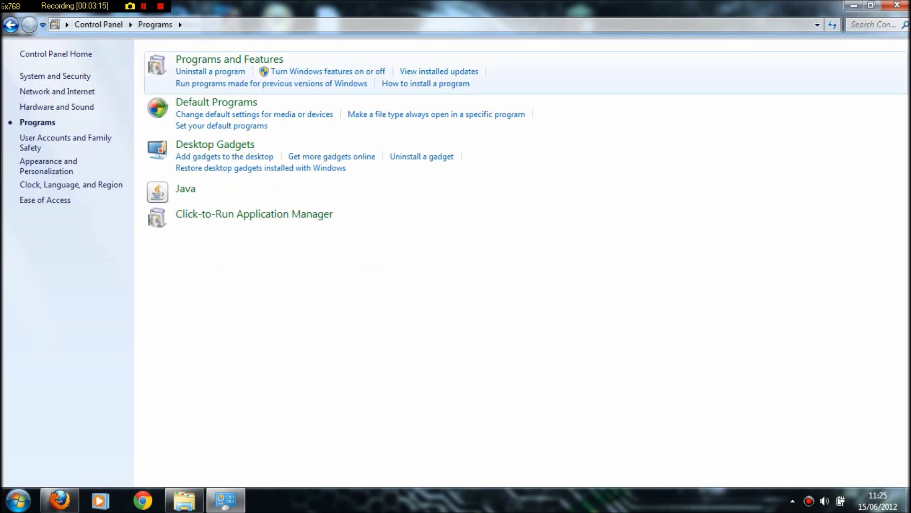
Step: Open the list of installed programs from the Control Panel home and filter it for "Java"
click(874, 25)
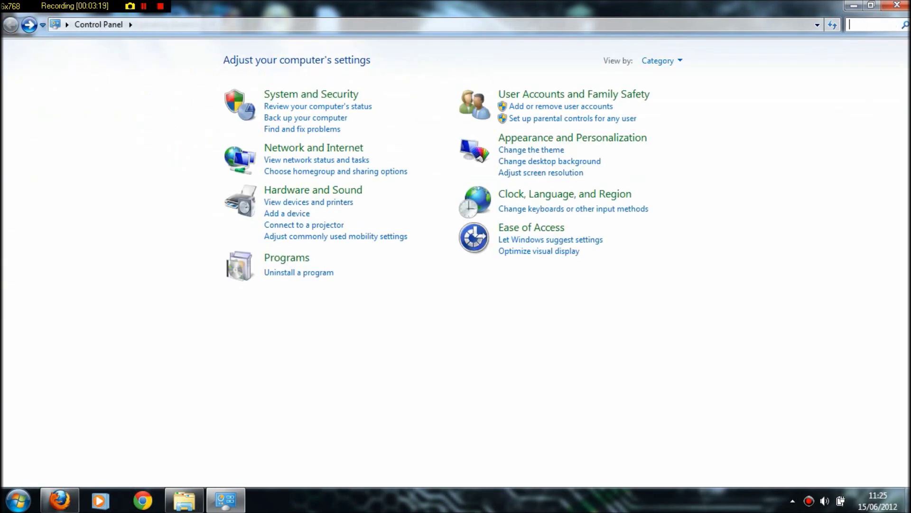
click(299, 272)
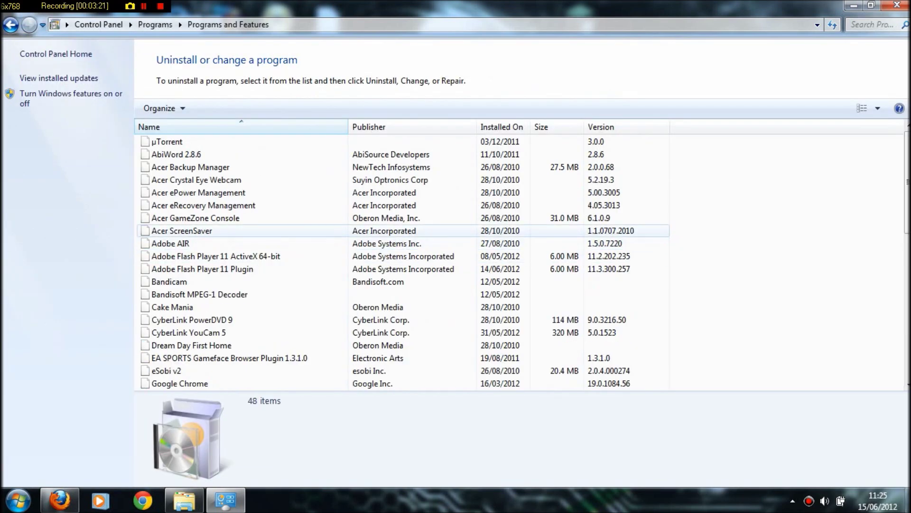
click(872, 25)
text(Jav)
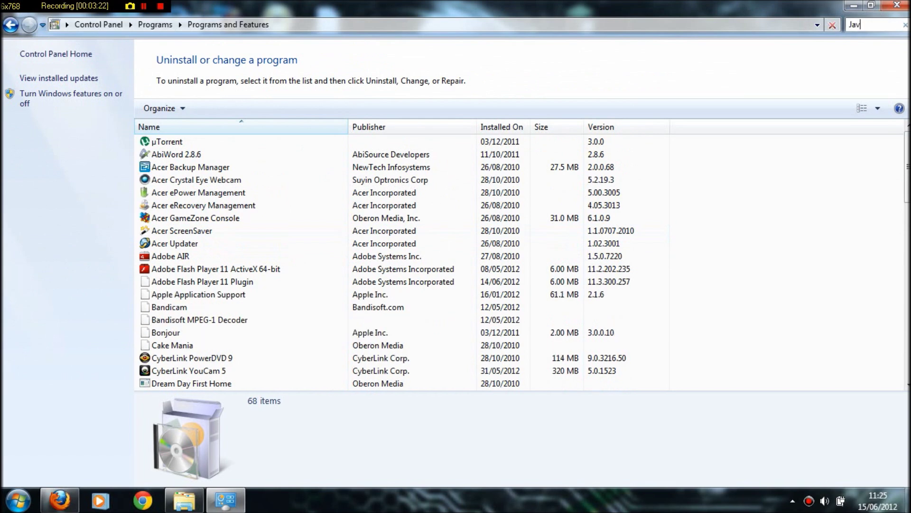
text(a)
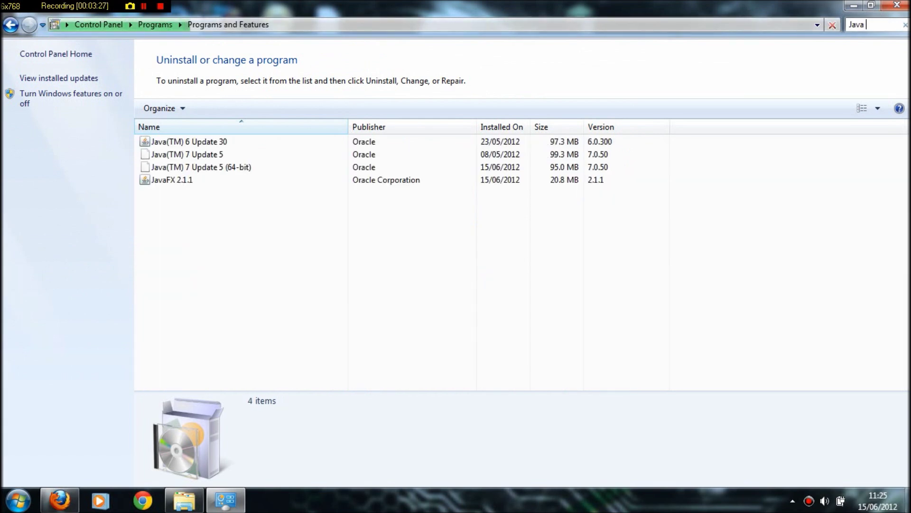
Step: Uninstall Java(TM) 7 Update 5 (64-bit) and confirm its removal
click(200, 167)
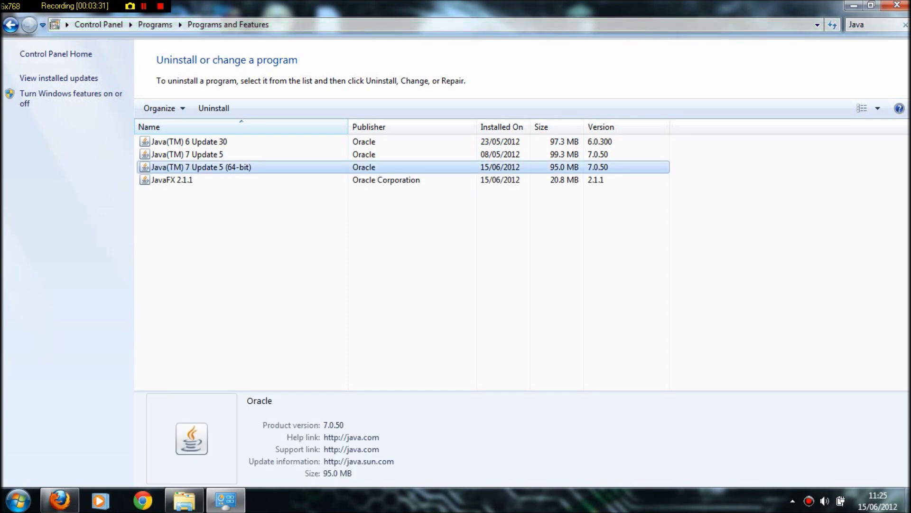
key(Return)
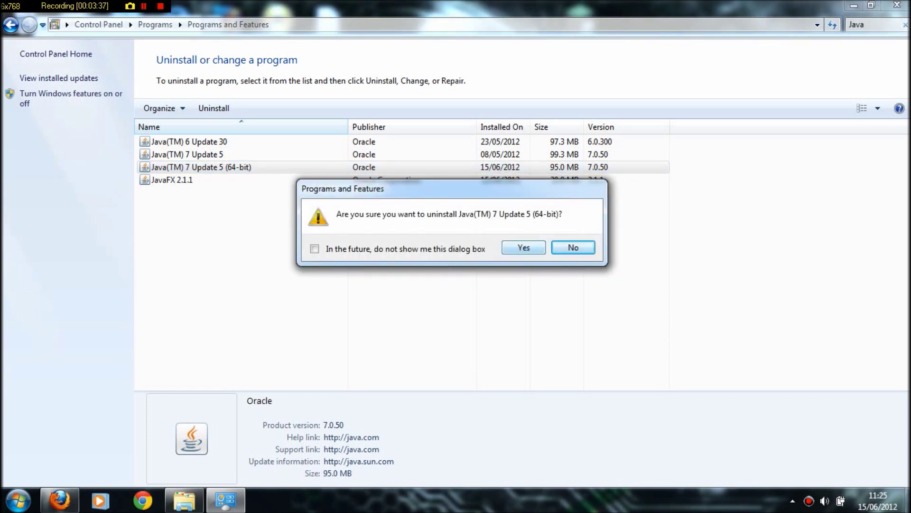
click(524, 247)
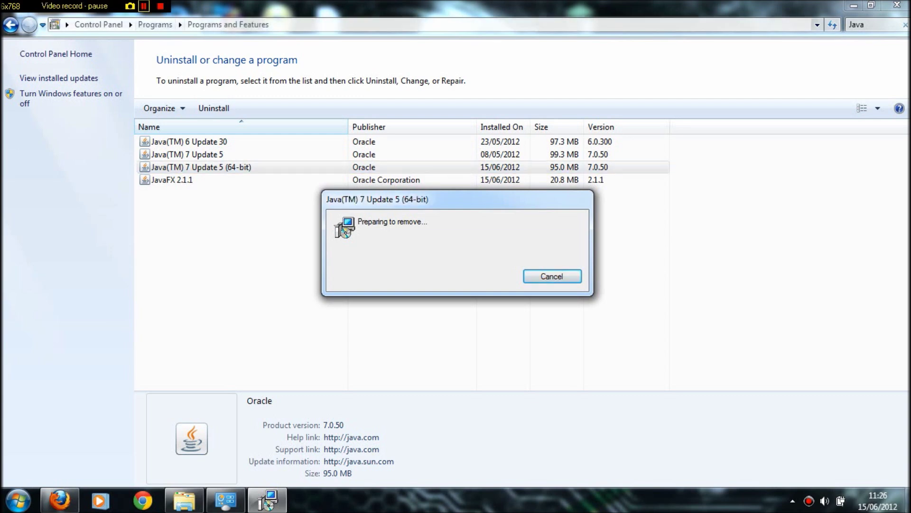
click(144, 5)
key(shift+F12)
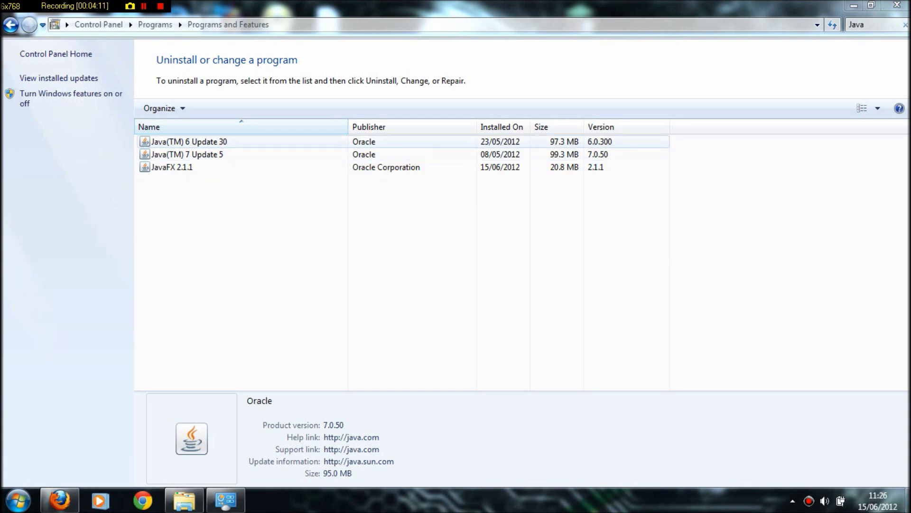
Step: Minimize the installed programs window to reach the desktop and dismiss the Java Virtual Machine Launcher error
click(853, 5)
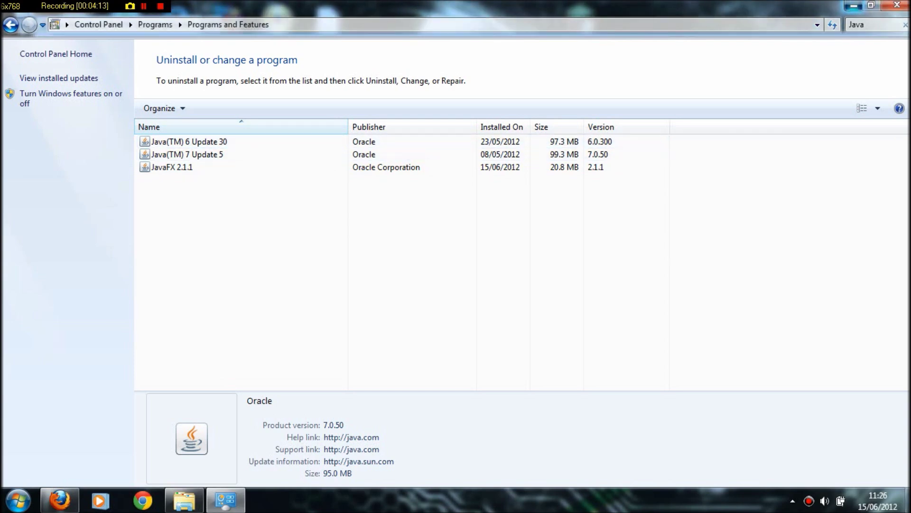
click(849, 5)
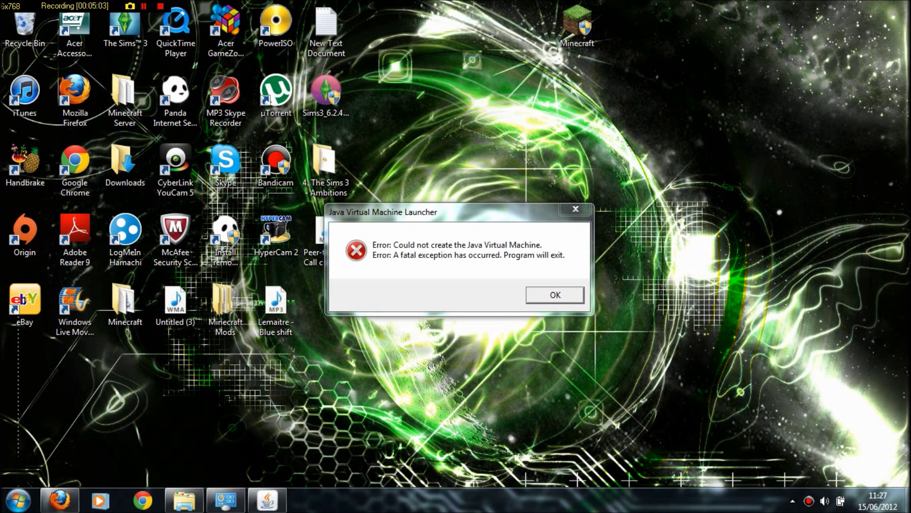
key(Return)
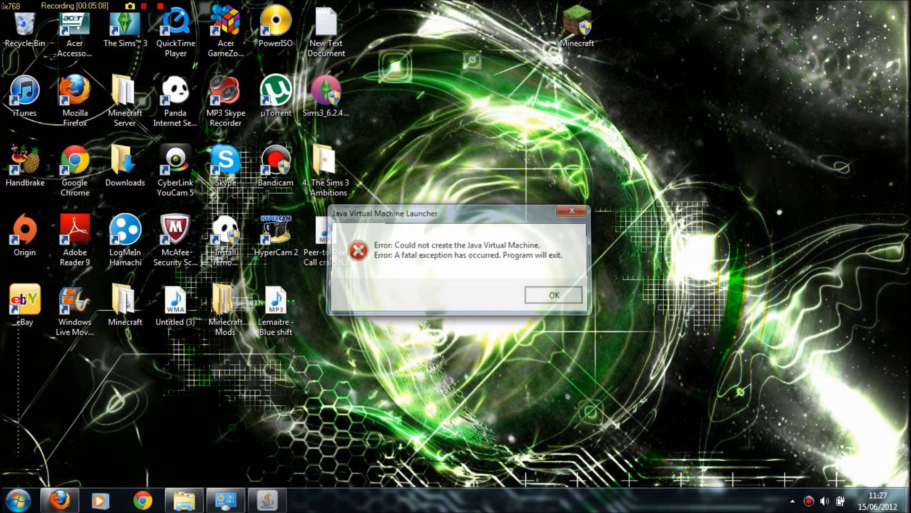
Step: Switch to Firefox and save the Windows Offline (64-bit) Java installer, jre-7u5-windows-x64.exe, from the java.com downloads page
click(60, 500)
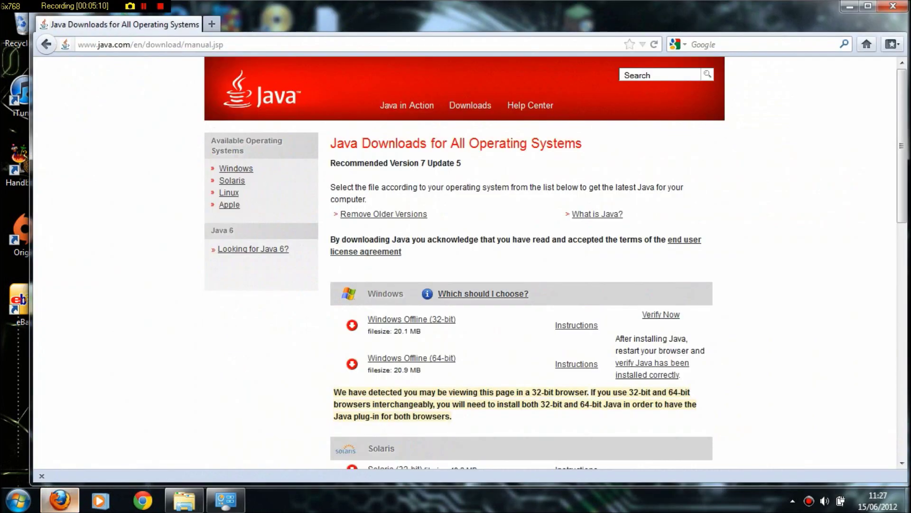
click(435, 359)
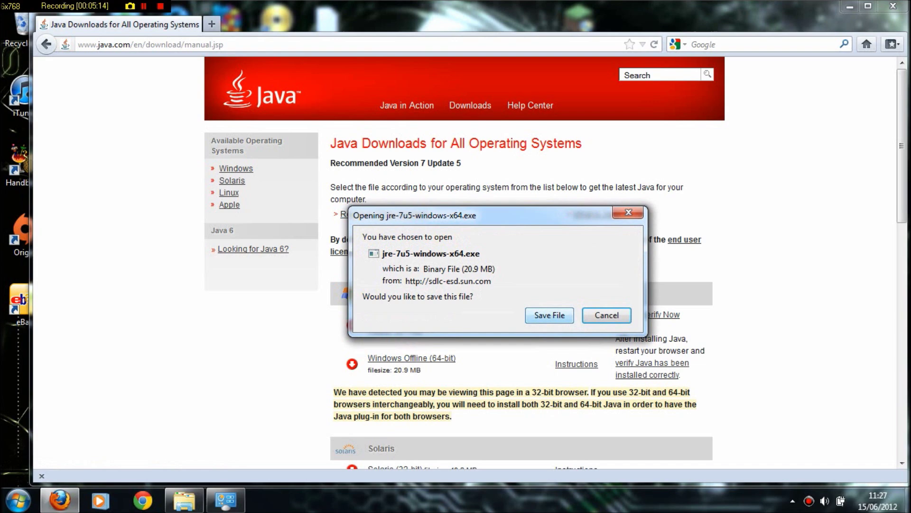
click(547, 312)
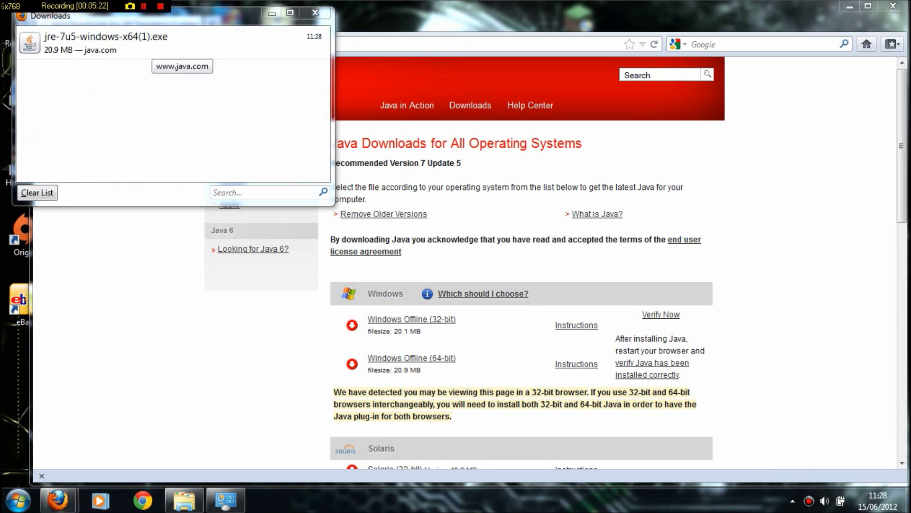
Step: Start installing Java from the downloaded jre-7u5-windows-x64(1).exe with the default destination folder, and close the download list
click(157, 48)
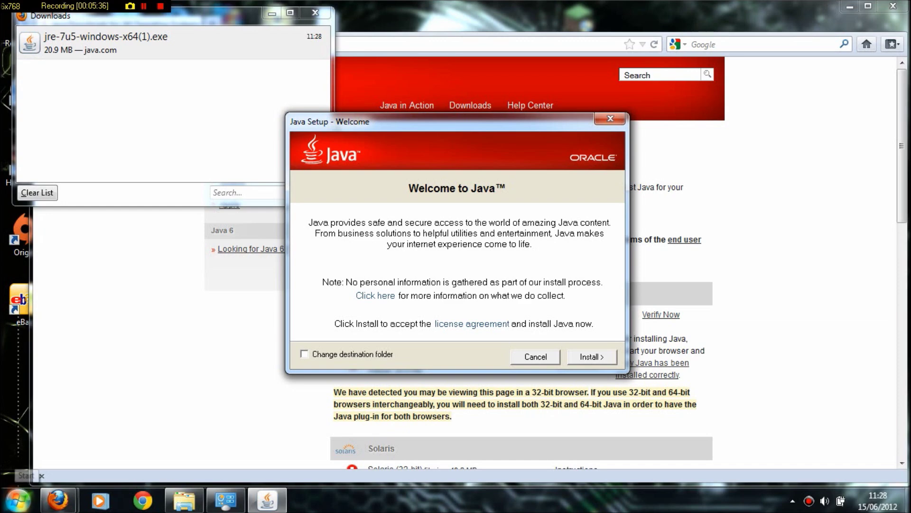
click(584, 360)
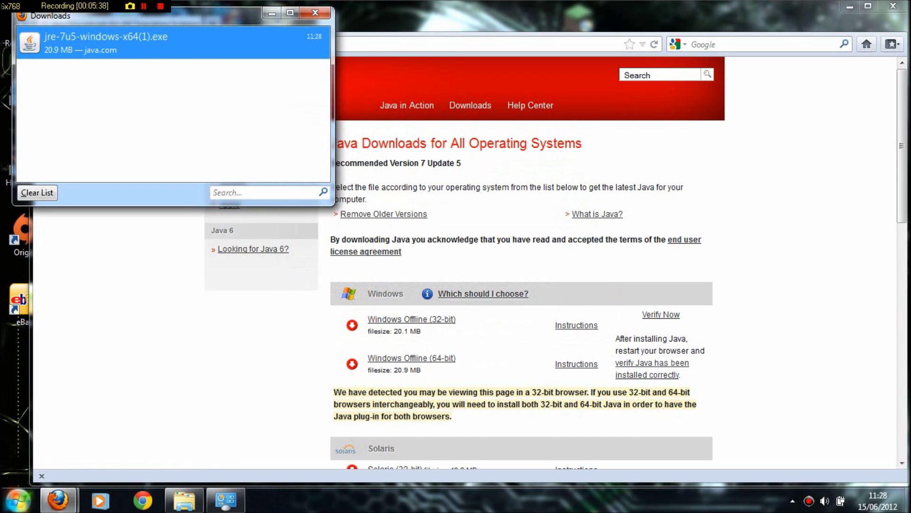
key(super)
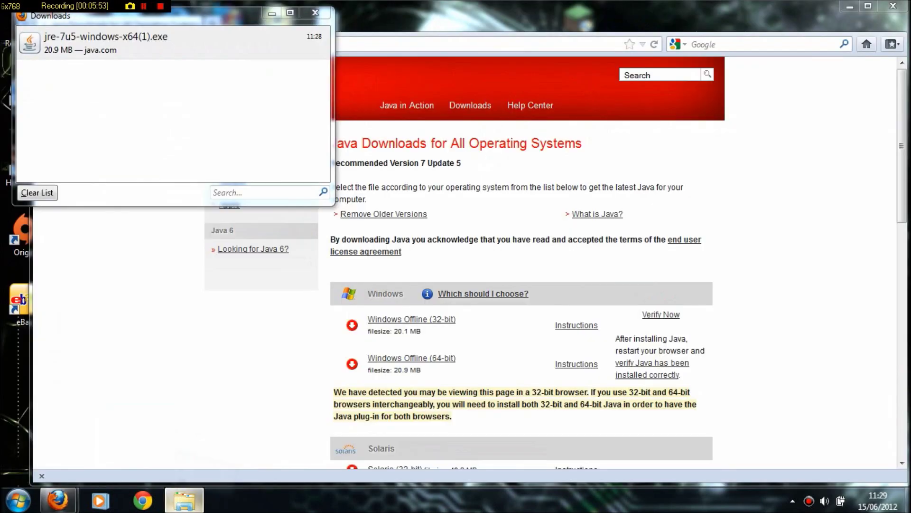
key(alt+Tab)
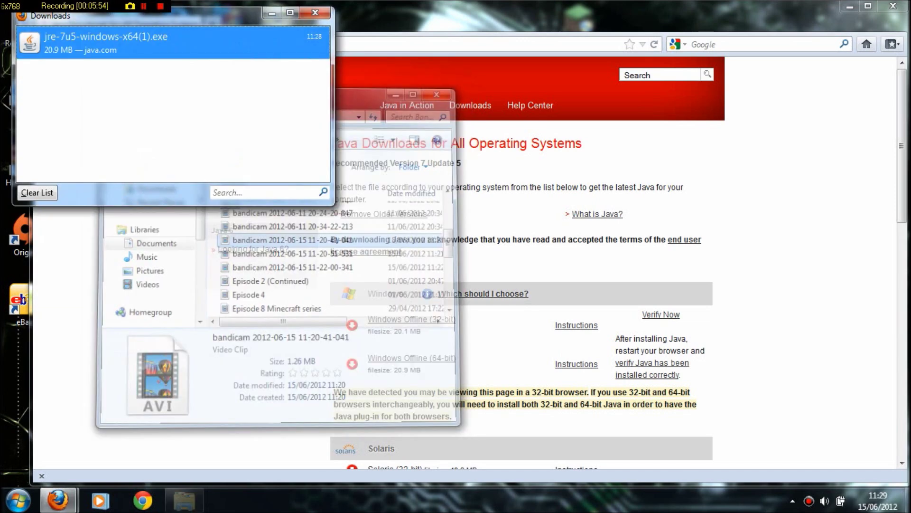
click(314, 13)
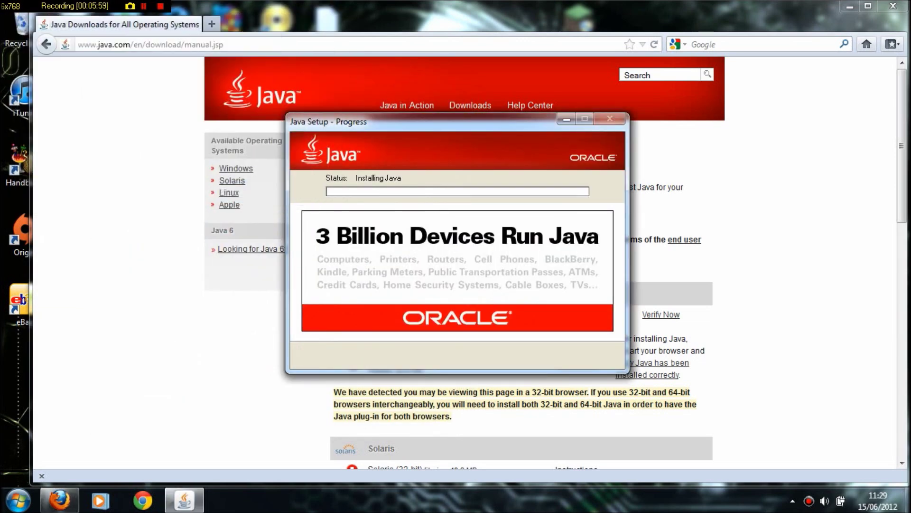